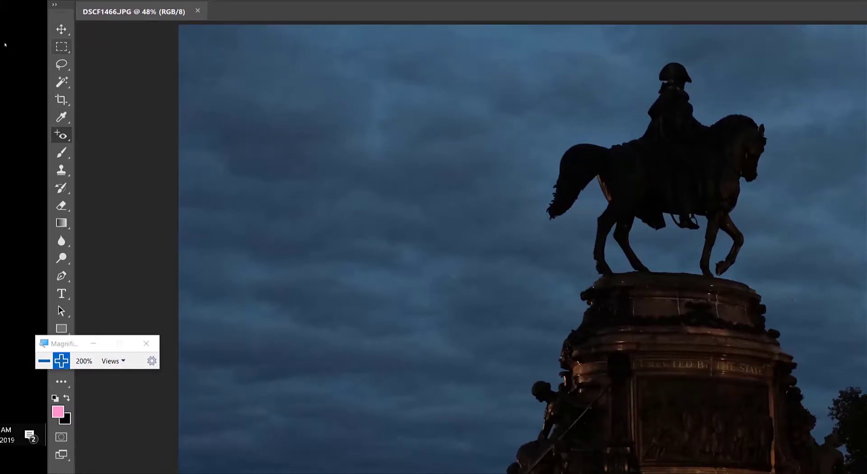
Draw a square marquee selection with no feather in the sky beside the statue
left_click(62, 46)
left_click(61, 47)
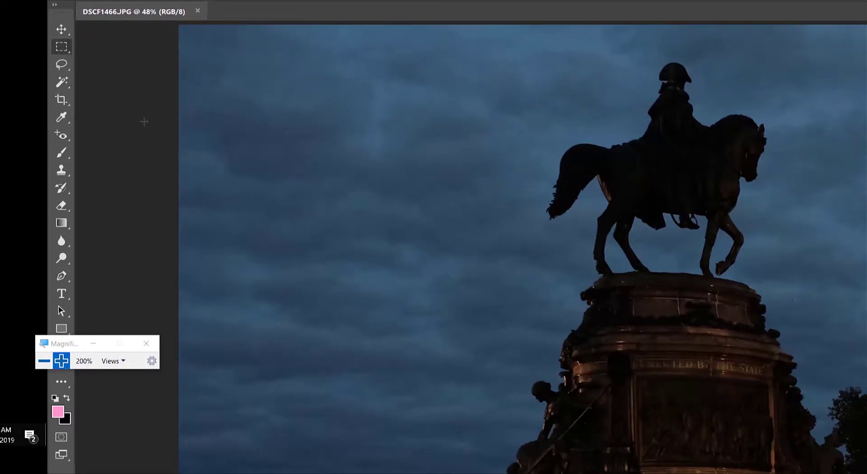
left_click_drag(267, 117, 438, 289)
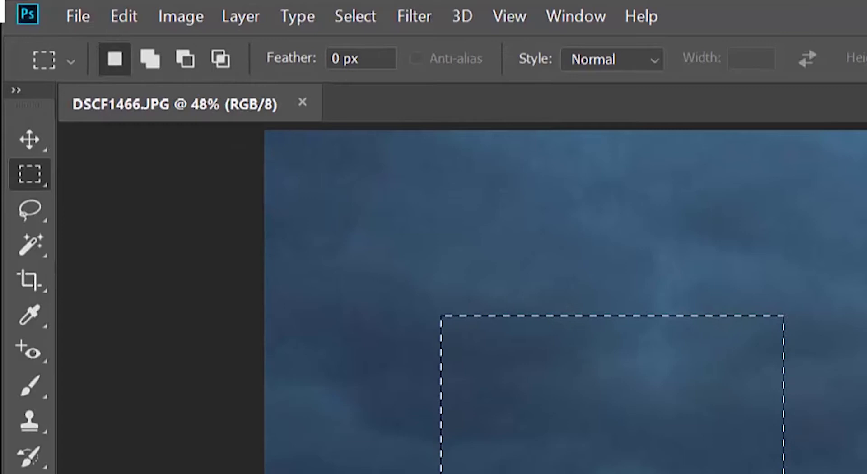
Try a Hue/Saturation adjustment on the selected square of sky with Saturation set to -100
left_click(180, 16)
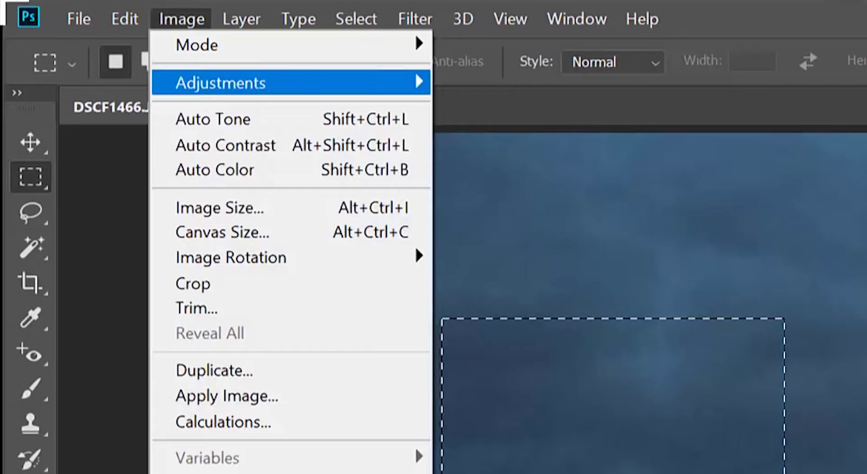
mouse_move(289, 83)
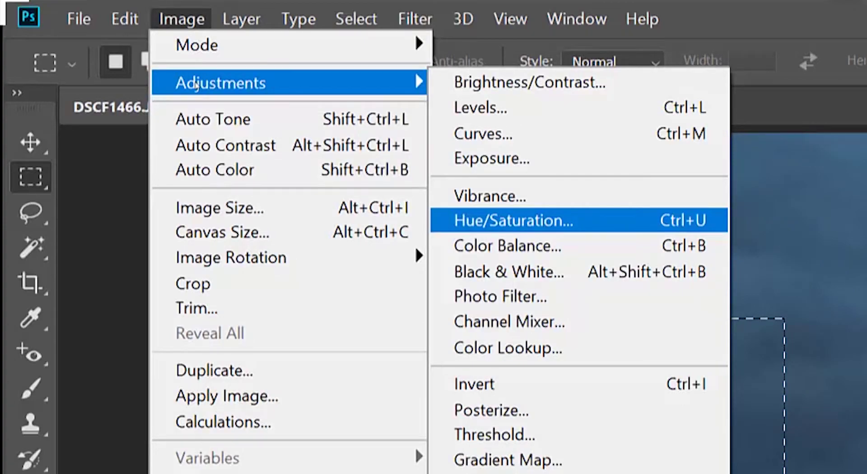
left_click(604, 221)
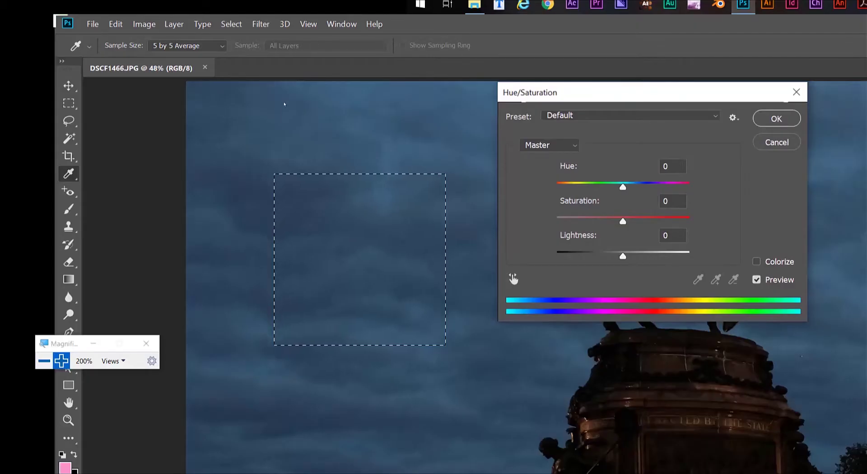
left_click_drag(623, 221, 614, 221)
key("shift+Down")
key("shift+Down")
key("shift+Down")
key("shift+Down")
key("shift+Down")
key("shift+Down")
key("shift+Down")
key("shift+Down")
key("shift+Down")
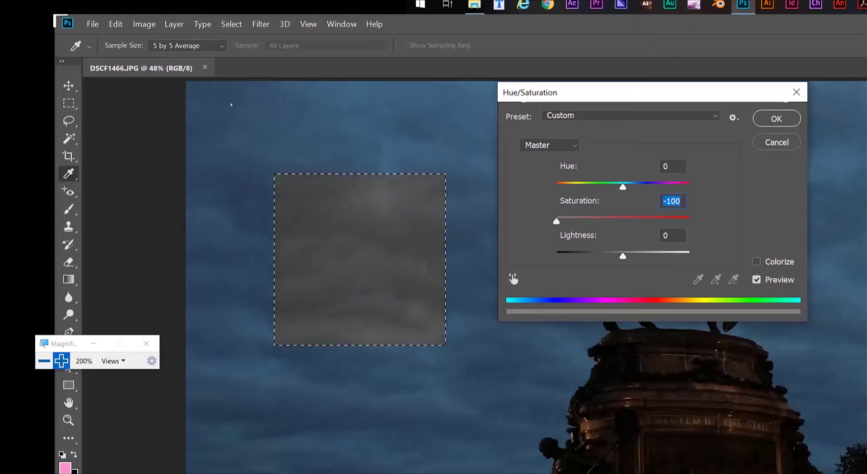
Compare the hard-edged desaturated square with the original sky by toggling the preview, and cancel the adjustment
key("BackSpace")
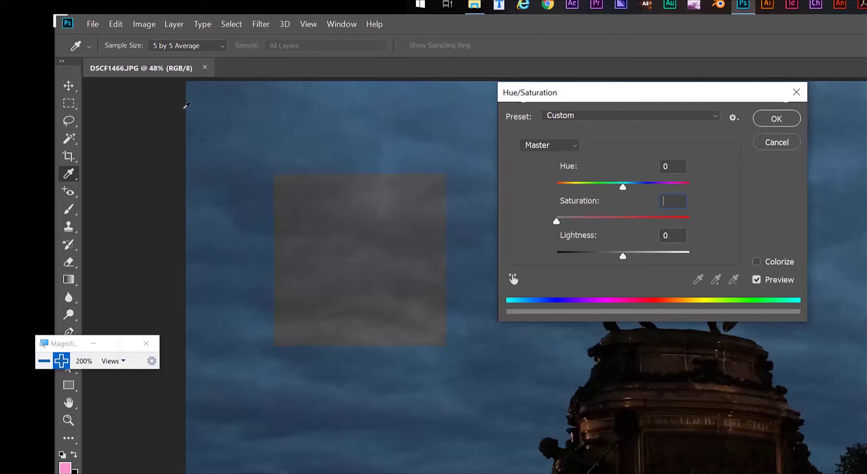
left_click(349, 133)
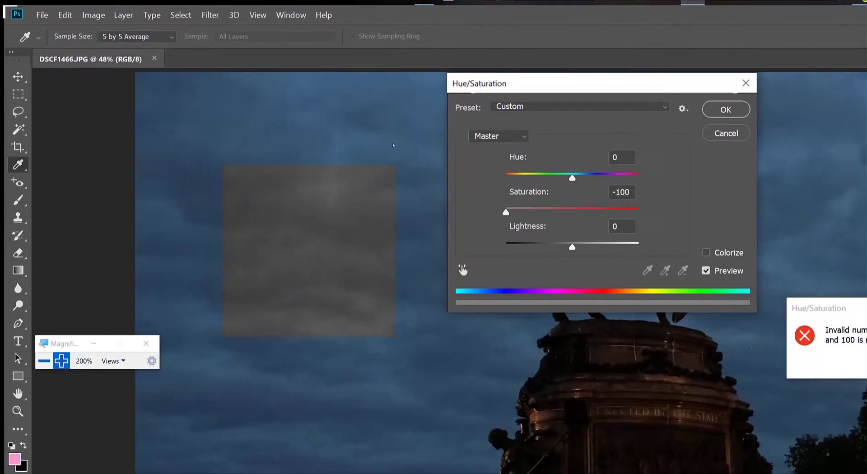
key("Return")
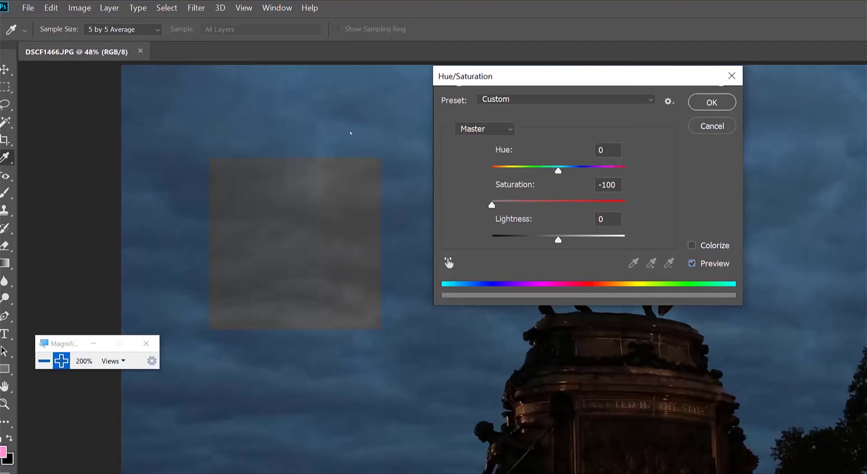
key("p")
key("p")
key("p")
key("p")
key("Escape")
Draw a larger square marquee in the sky and set the marquee feather to 450 px
key("m")
left_click_drag(217, 140, 437, 361)
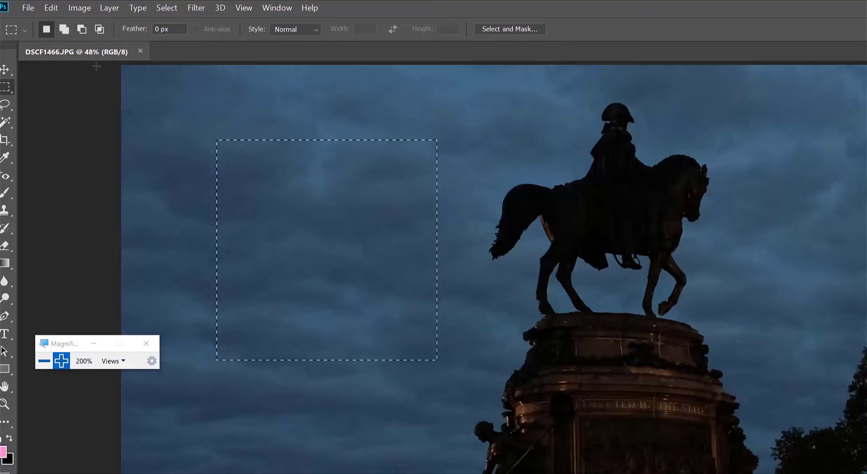
double_click(156, 29)
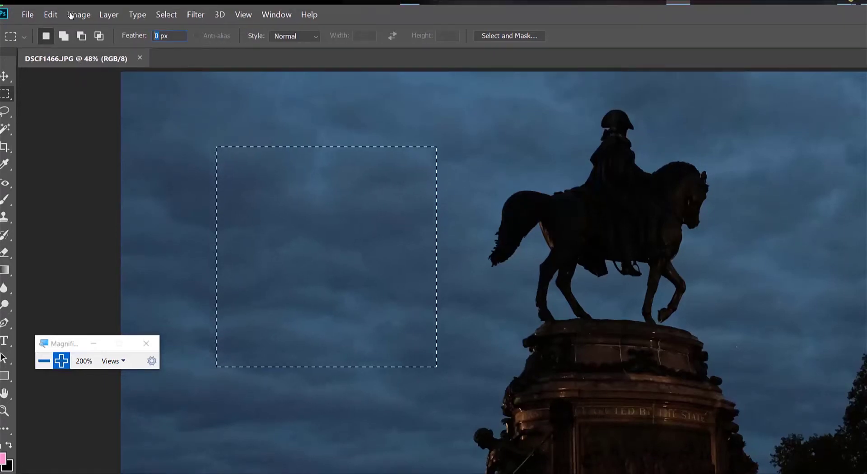
type("450")
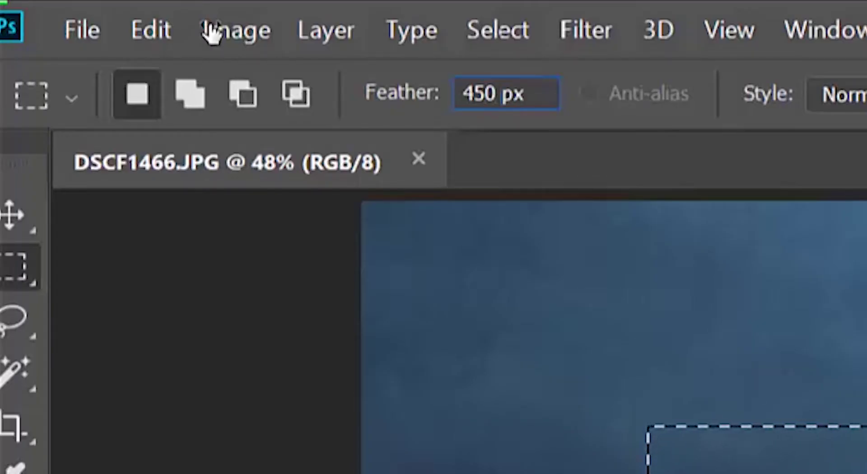
key("Return")
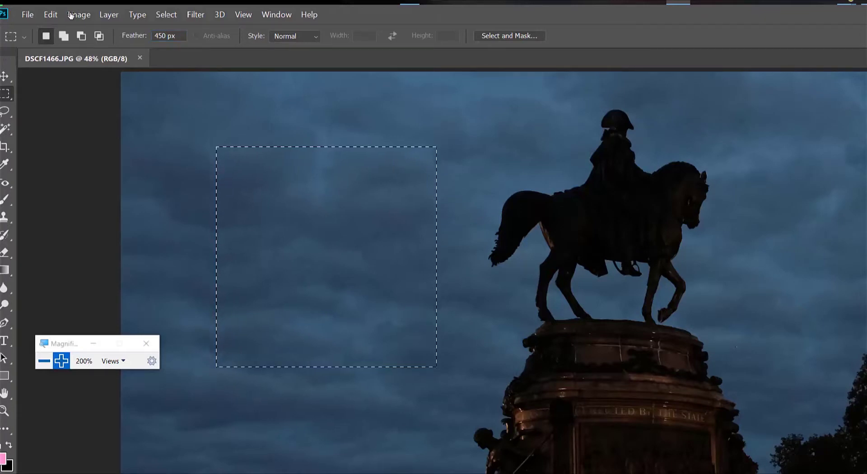
Deselect the square and draw a new marquee in the sky using the 450 px feather
left_click(117, 72)
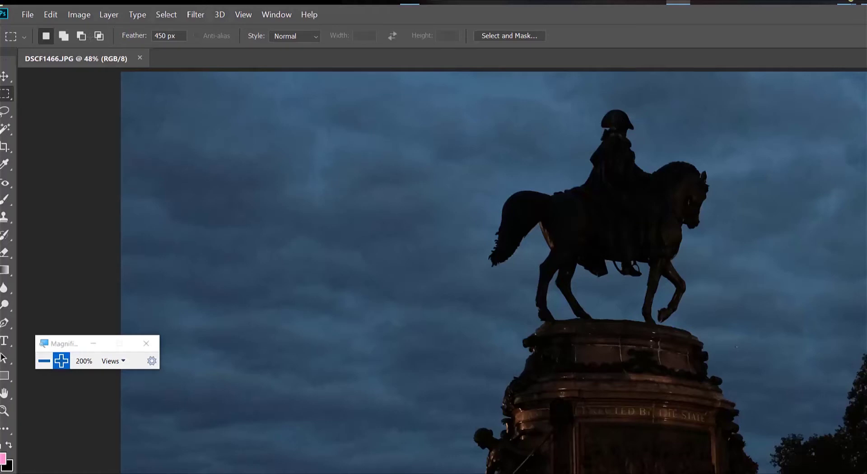
left_click_drag(257, 149, 402, 300)
key("Return")
left_click_drag(213, 149, 454, 386)
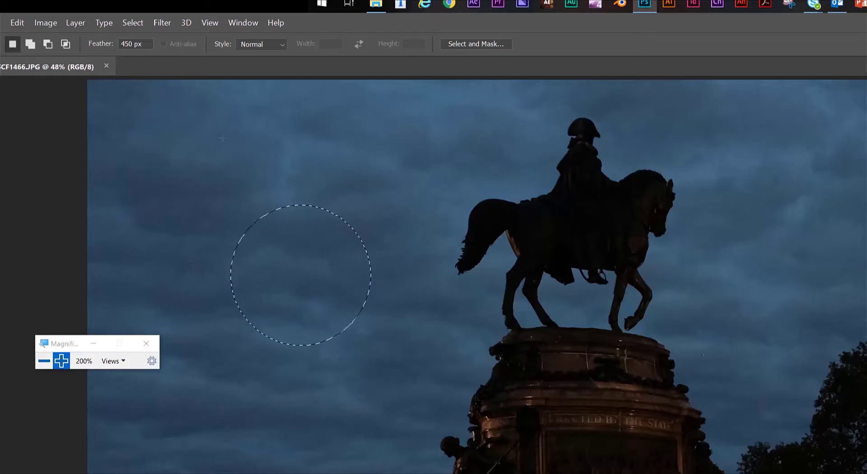
Try Hue/Saturation with Saturation -100 on the feathered selection, compare it with the original, and cancel the adjustment
key("ctrl+u")
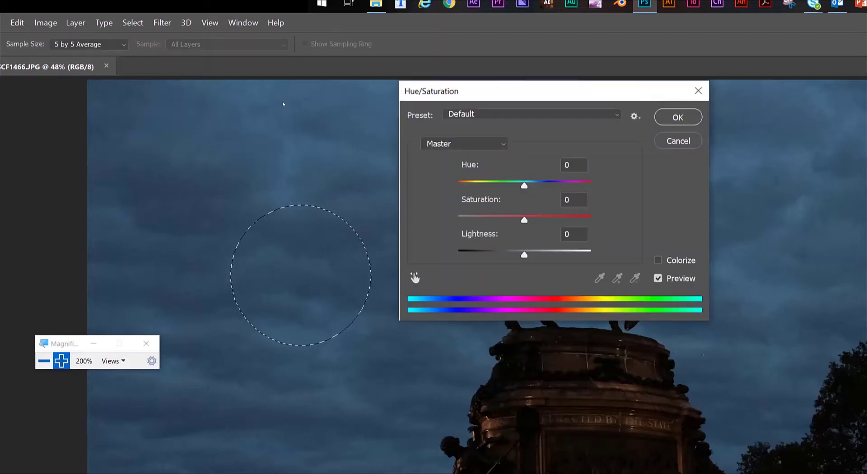
left_click_drag(524, 220, 457, 220)
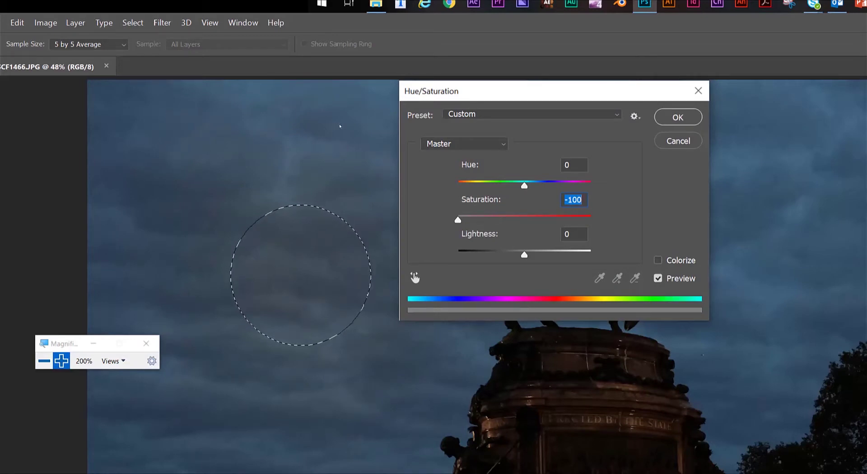
key("BackSpace")
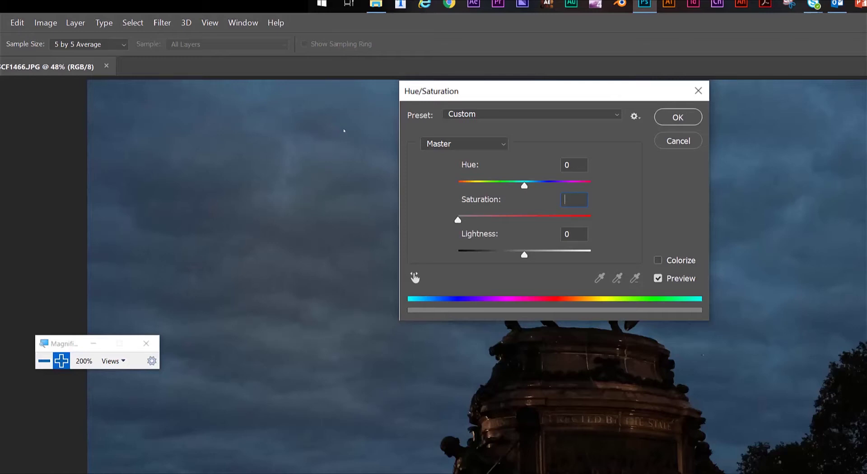
key("Tab")
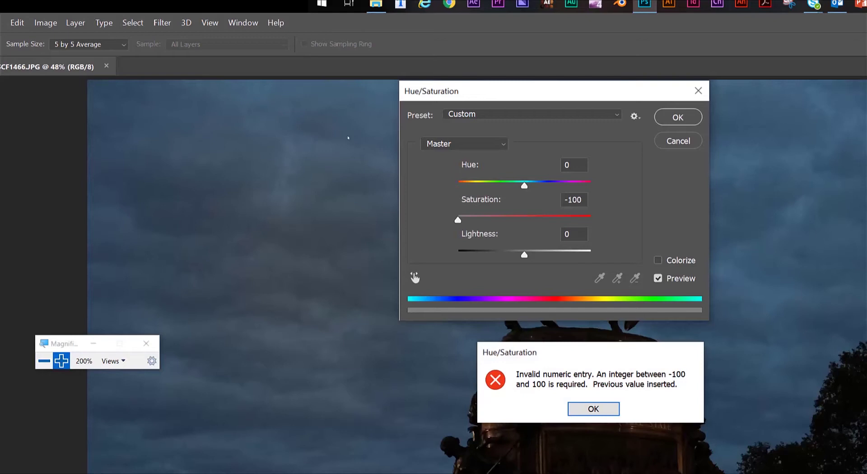
key("Return")
key("p")
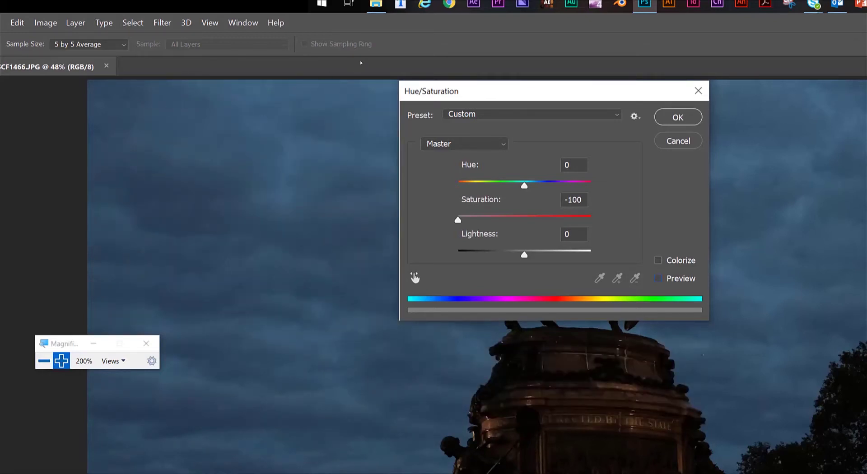
key("Escape")
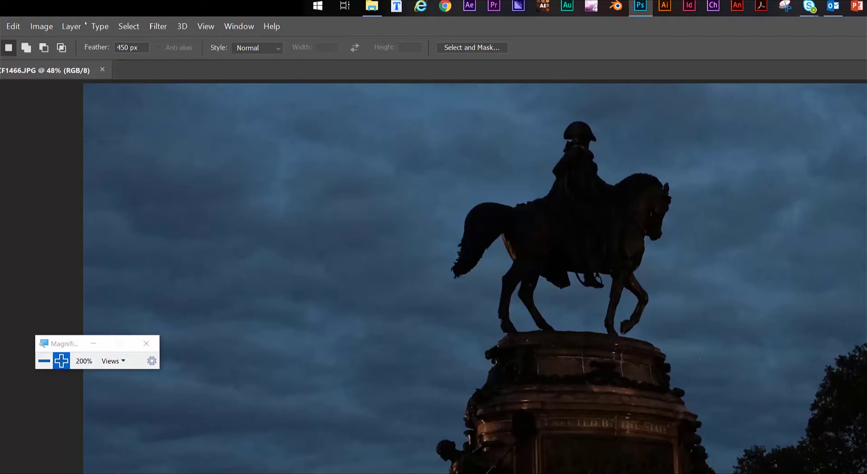
Reset the marquee feather to 0 px
double_click(123, 48)
type("0")
key("Return")
Start a Color Range selection and add several blue sky samples on both sides of the statue
left_click(128, 26)
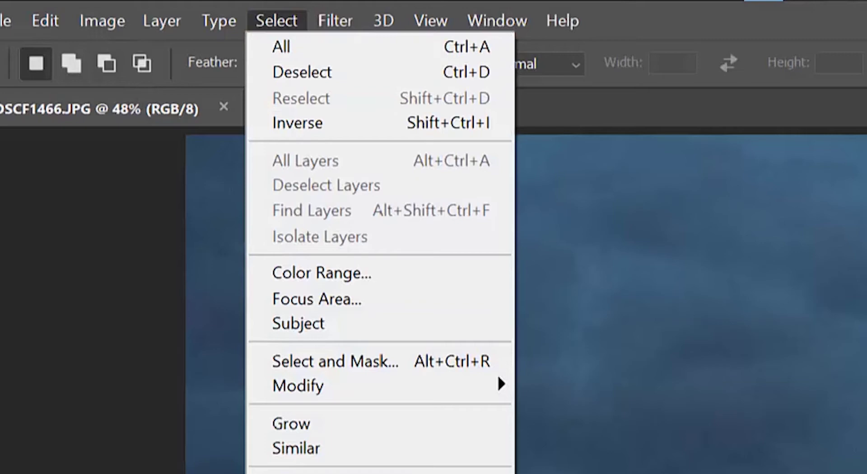
left_click(321, 273)
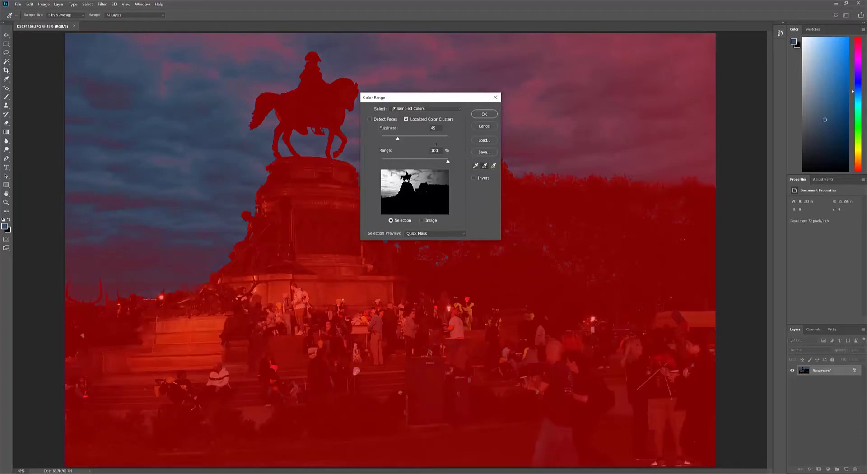
left_click(452, 66)
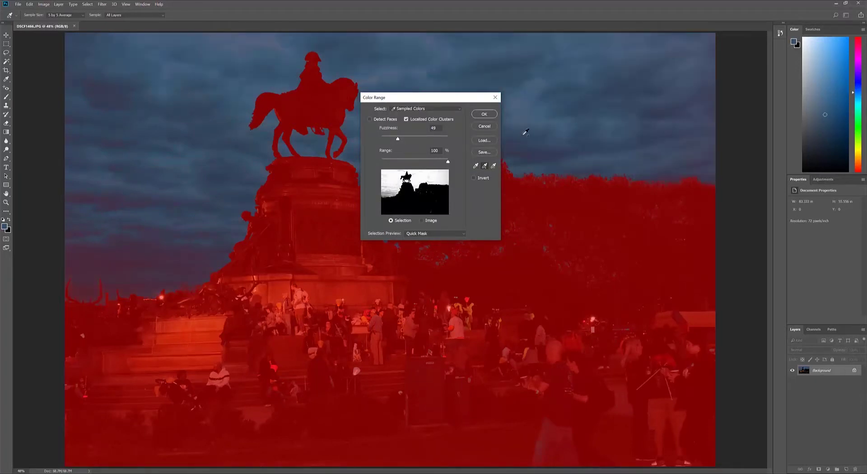
left_click(616, 126)
left_click(112, 152)
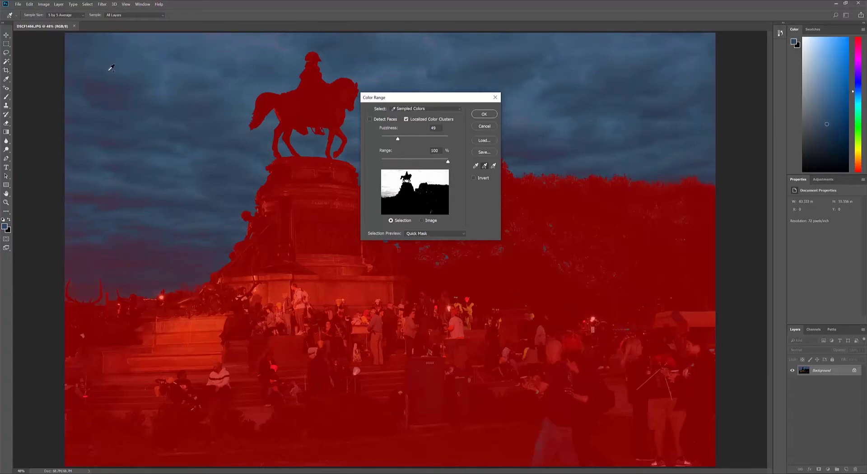
mouse_move(109, 71)
left_mouse_down()
mouse_move(94, 223)
mouse_move(124, 258)
mouse_move(134, 257)
mouse_move(105, 247)
mouse_move(140, 159)
left_mouse_up()
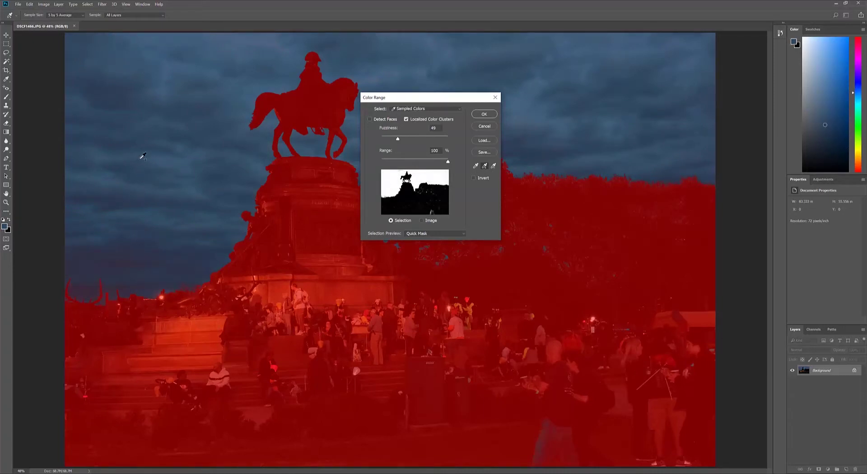
left_click(142, 59)
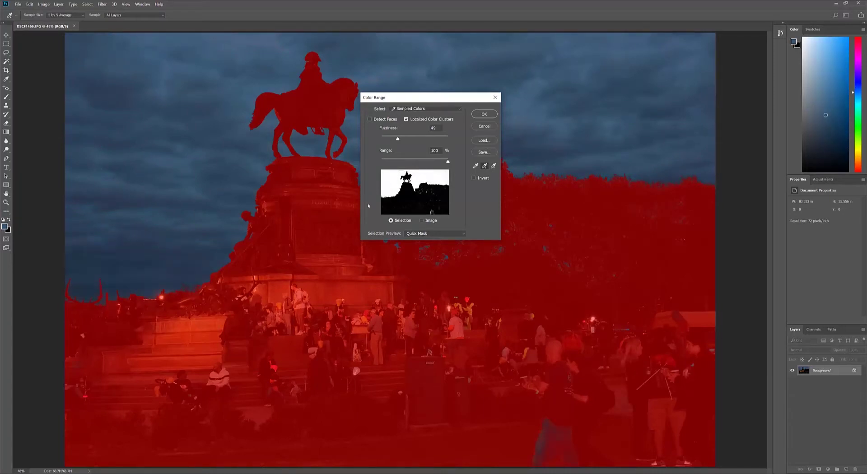
Set the Color Range selection preview to Grayscale and add samples from the clouds along the upper edge of the sky
left_click(419, 234)
left_click(413, 252)
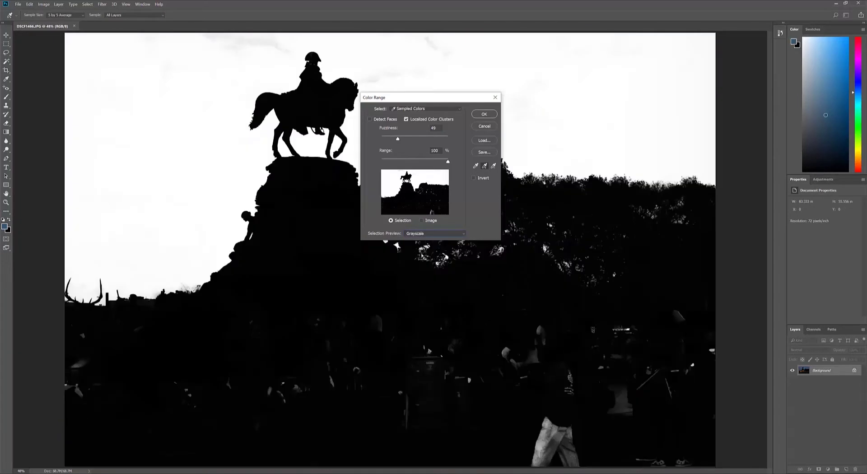
left_click(258, 37)
left_click(246, 38)
left_click(300, 41)
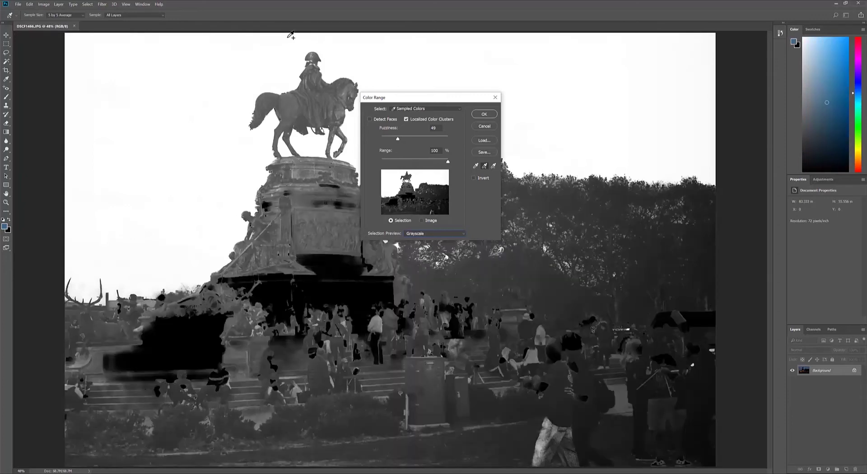
Subtract the dark tones of the monument's pedestal from the sampled color range
key("ctrl")
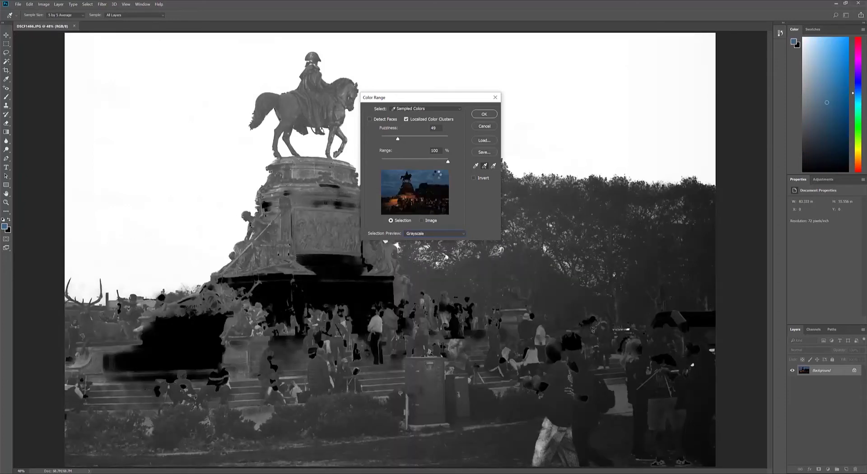
left_click(493, 165)
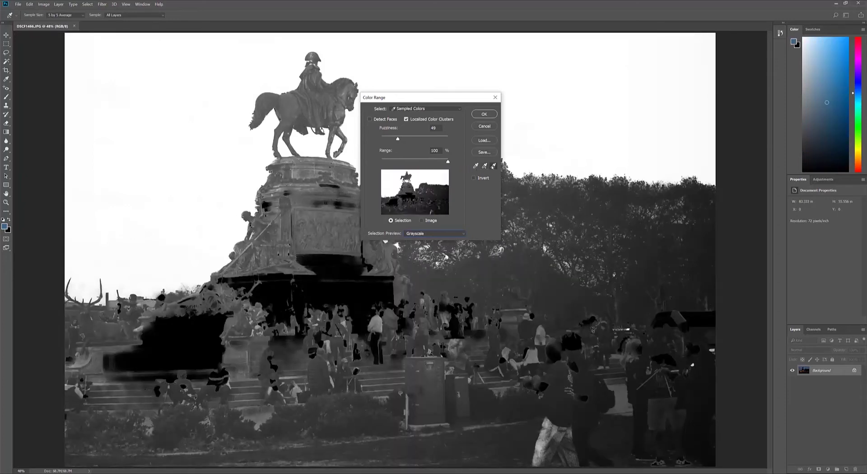
left_click(312, 223)
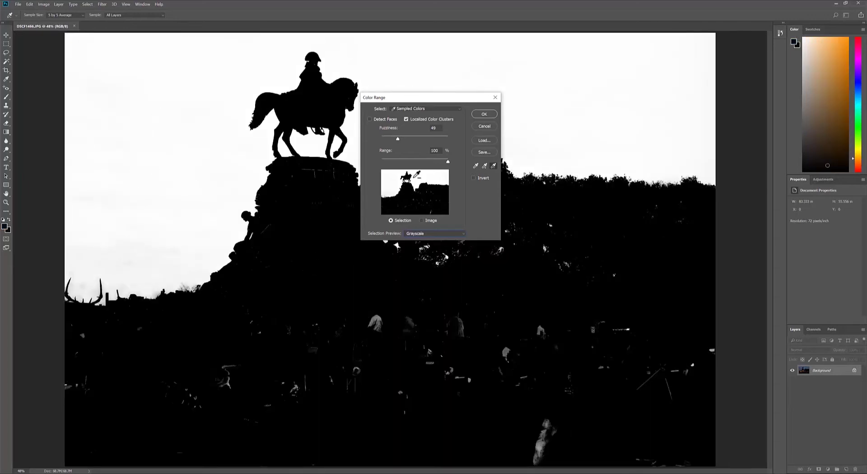
Switch back to adding color samples and set the Fuzziness to 31
left_click(484, 167)
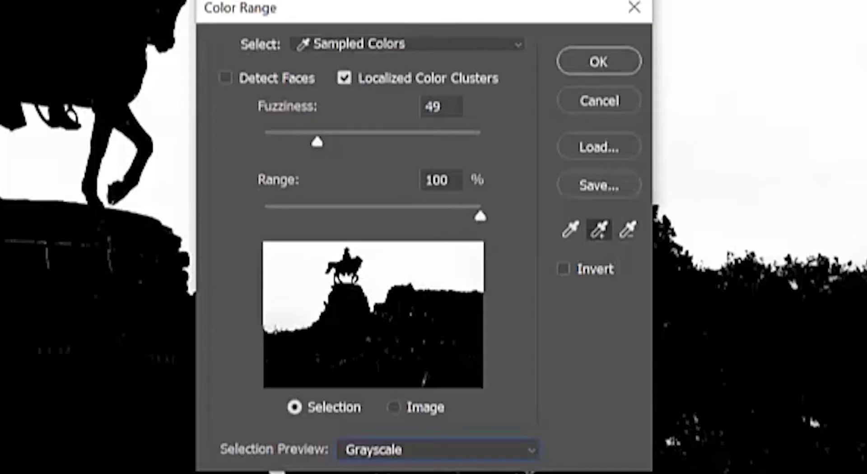
left_click_drag(317, 140, 280, 142)
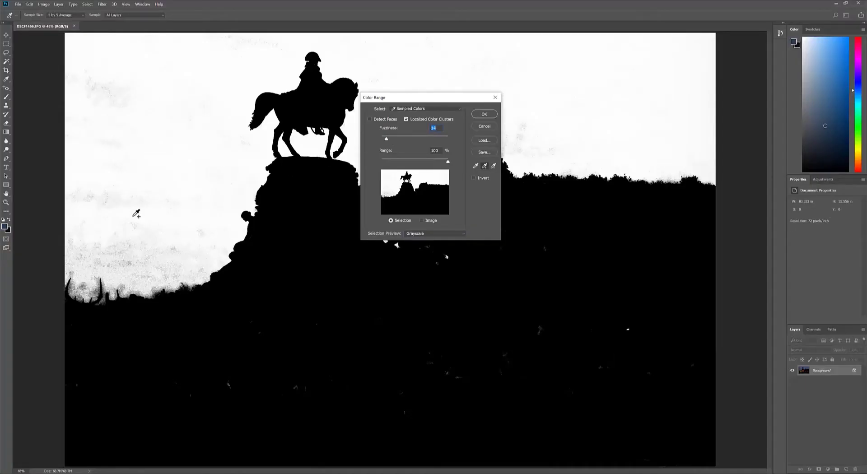
left_click_drag(280, 142, 298, 142)
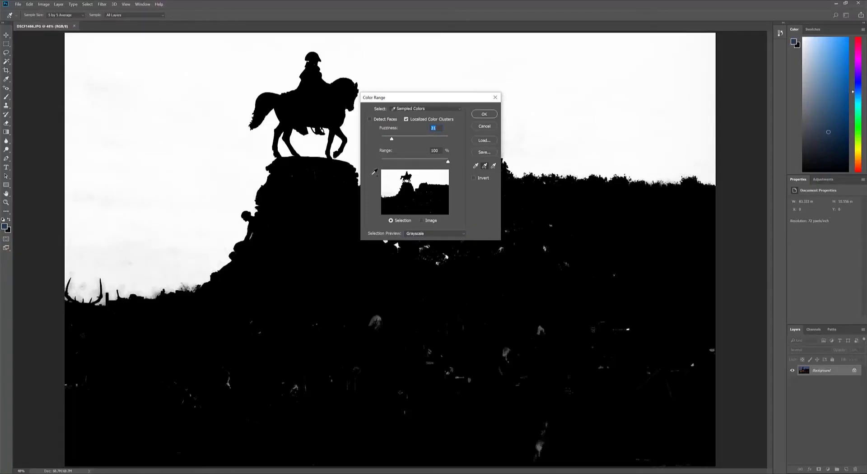
Set the Color Range to Range 81% and Fuzziness 61, add a sky sample above the antlers, and accept the selection
left_click_drag(448, 163, 435, 163)
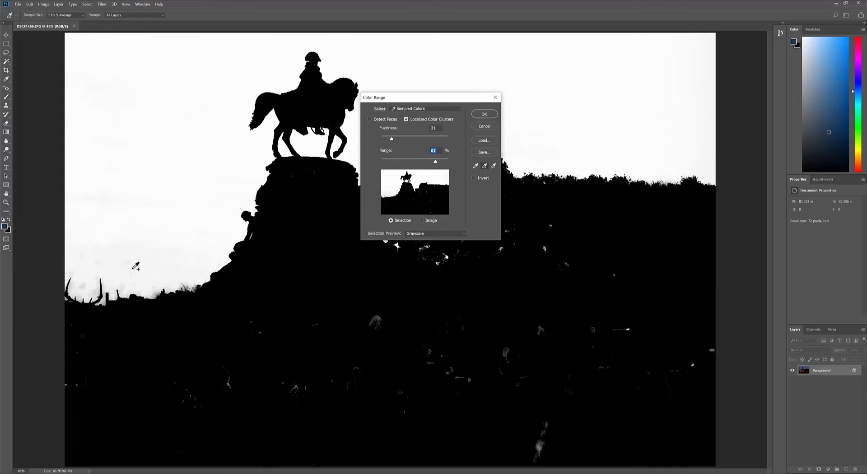
left_click(129, 284)
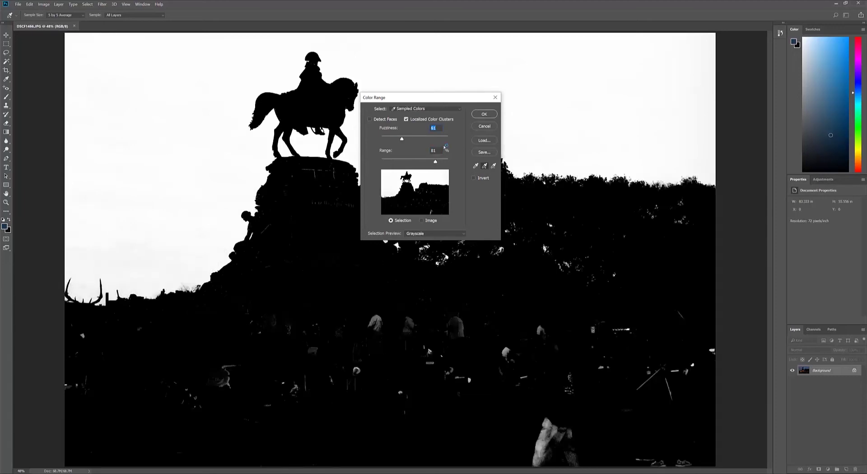
left_click(484, 115)
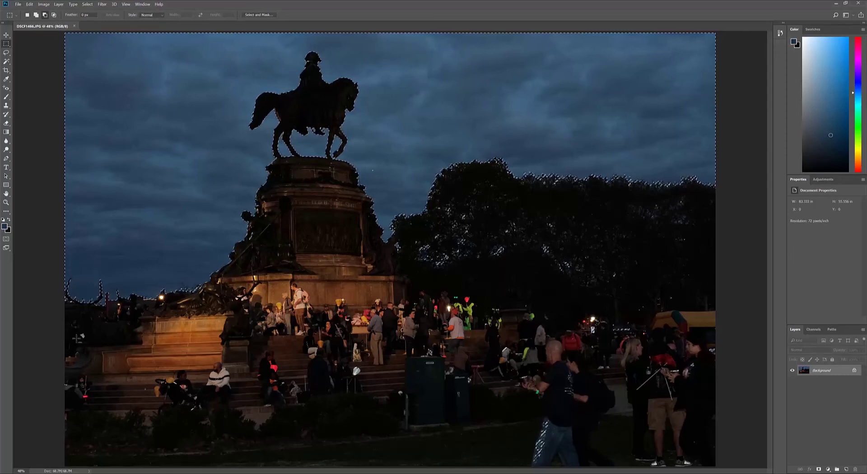
Subtract rectangular areas covering the crowd and foreground below the monument from the sky selection
left_click_drag(65, 329, 761, 469)
left_click_drag(517, 323, 735, 458)
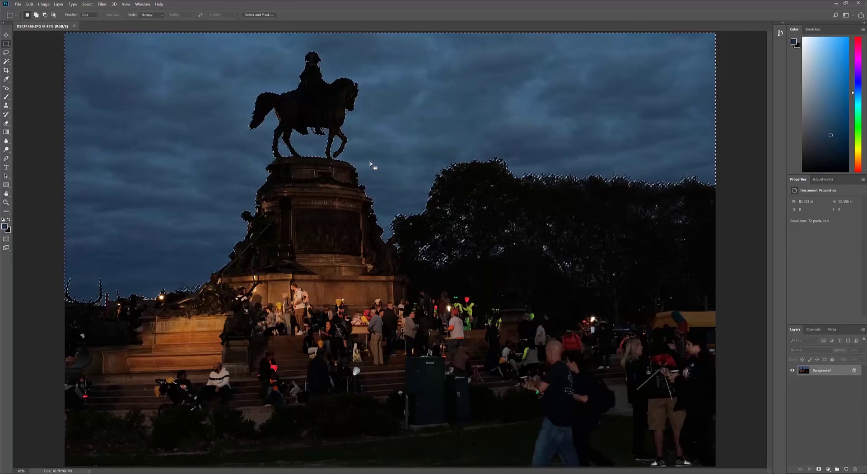
mouse_move(367, 161)
left_mouse_down()
mouse_move(384, 176)
mouse_move(378, 172)
left_mouse_up()
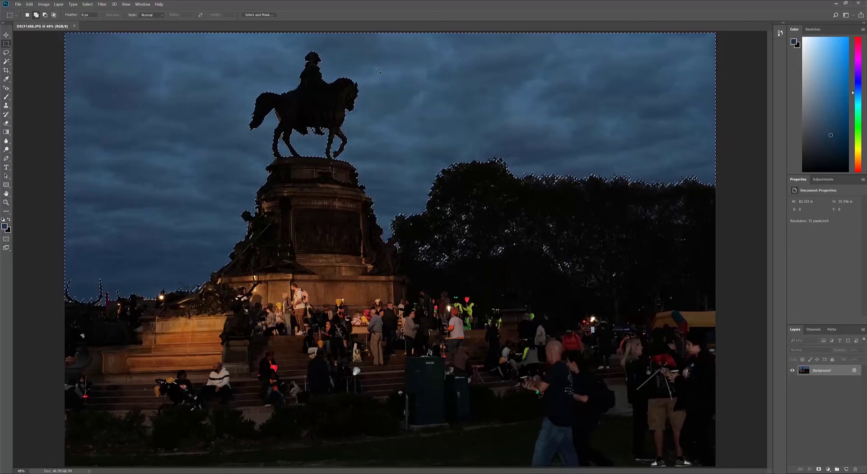
Add rectangular areas of open sky on both sides of the statue to the selection and exclude the grassy foreground below the steps
left_click_drag(377, 68, 562, 130)
left_click_drag(103, 86, 140, 216)
left_click_drag(61, 367, 393, 465)
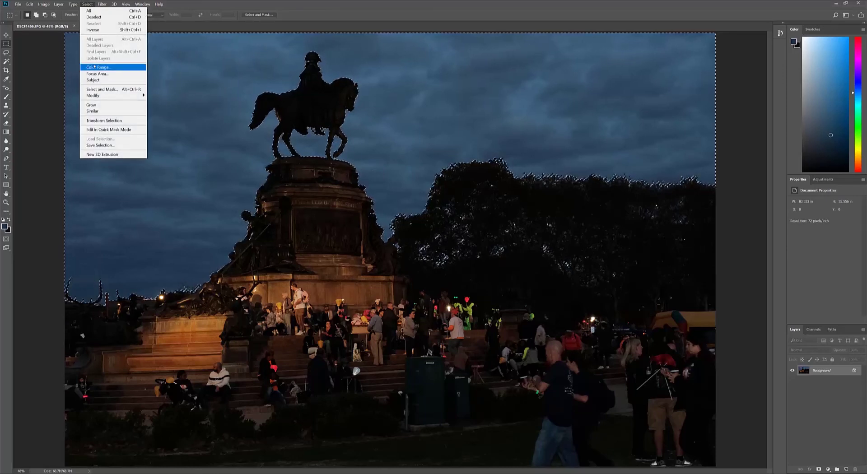
Apply Hue/Saturation to the selected sky with Saturation at -100 and hide the selection edges to preview it
key("ctrl+u")
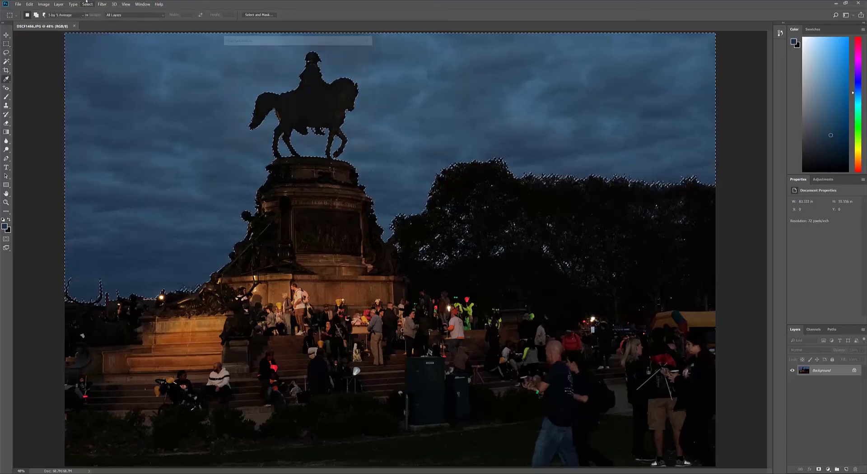
left_click_drag(254, 38, 405, 257)
left_click_drag(434, 321, 380, 319)
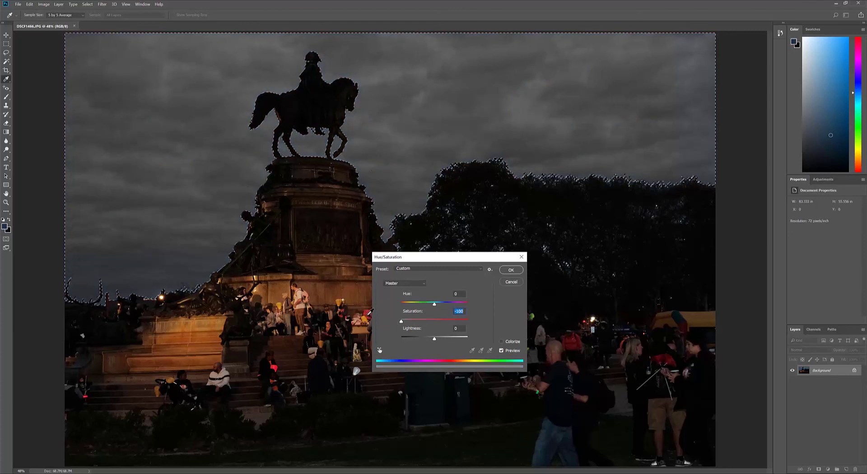
key("BackSpace")
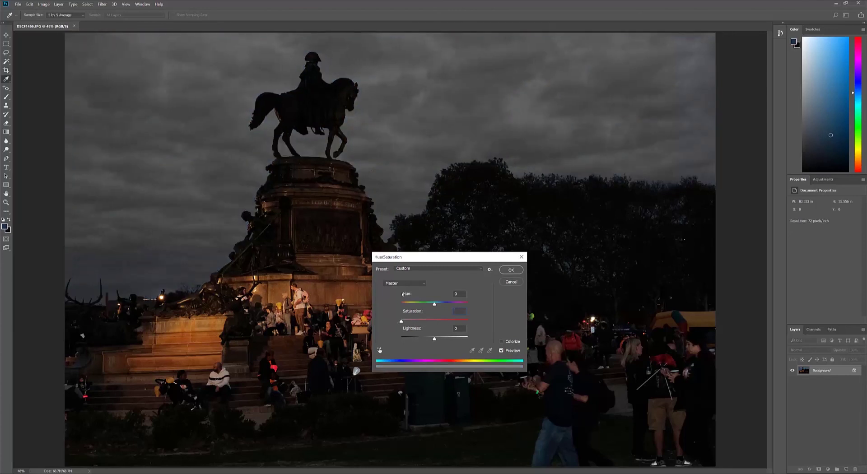